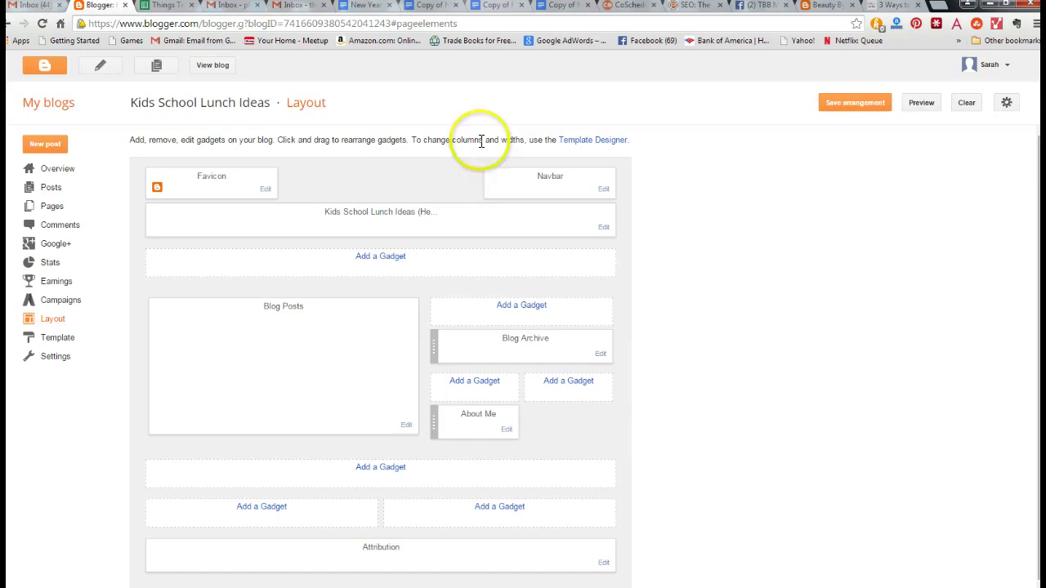
Step: Open the live Kids School Lunch Ideas blog from View blog in a new tab
right_click(212, 69)
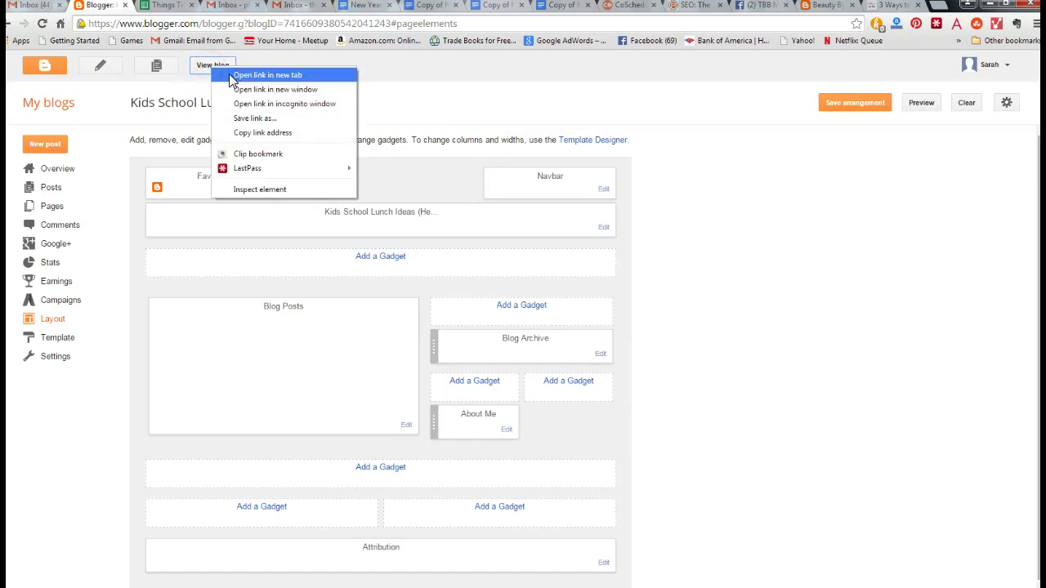
click(230, 76)
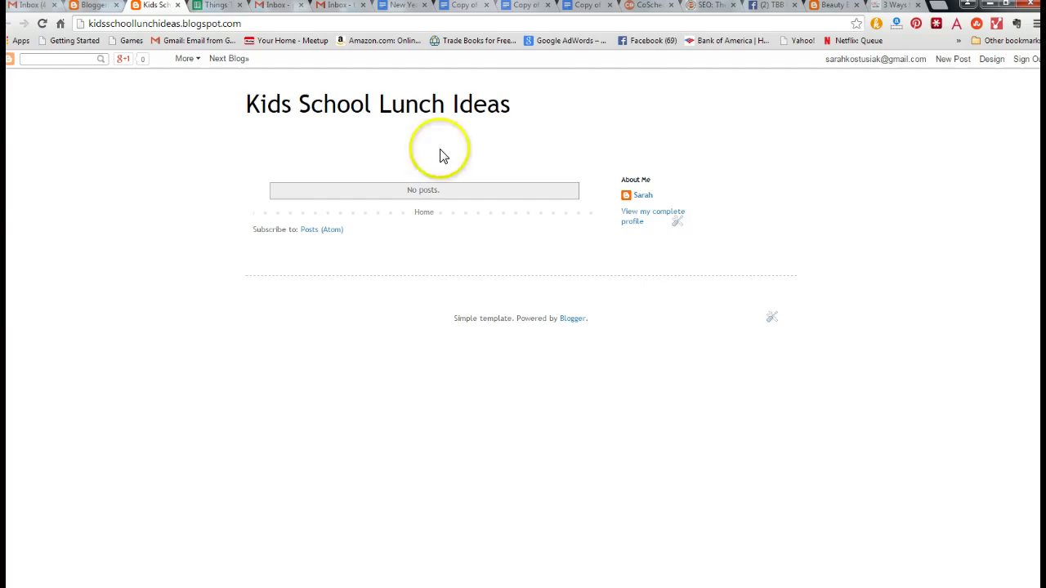
click(350, 148)
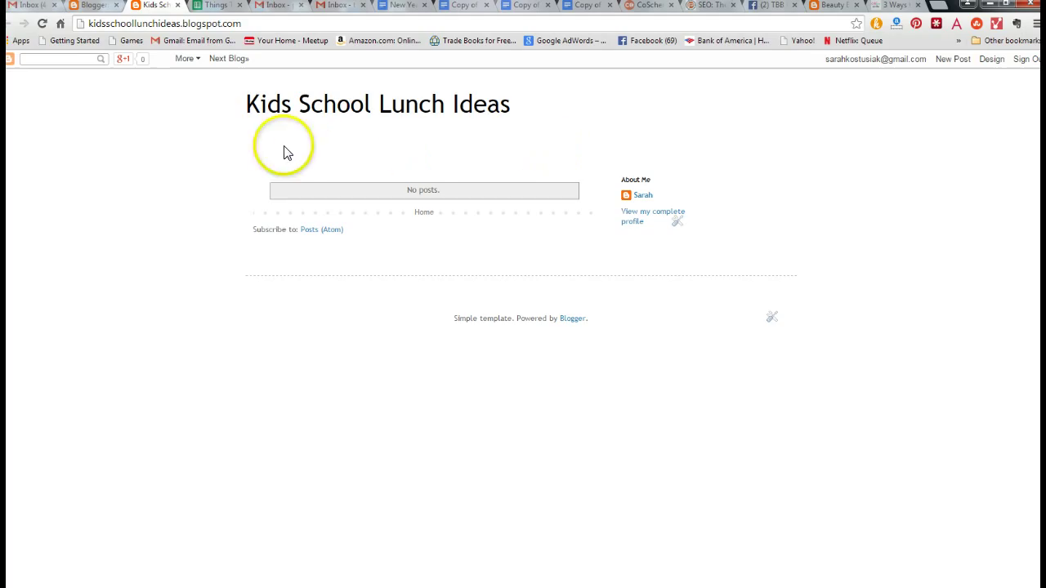
Step: Back in Layout, add a Pages gadget from the Add a Gadget list
click(94, 6)
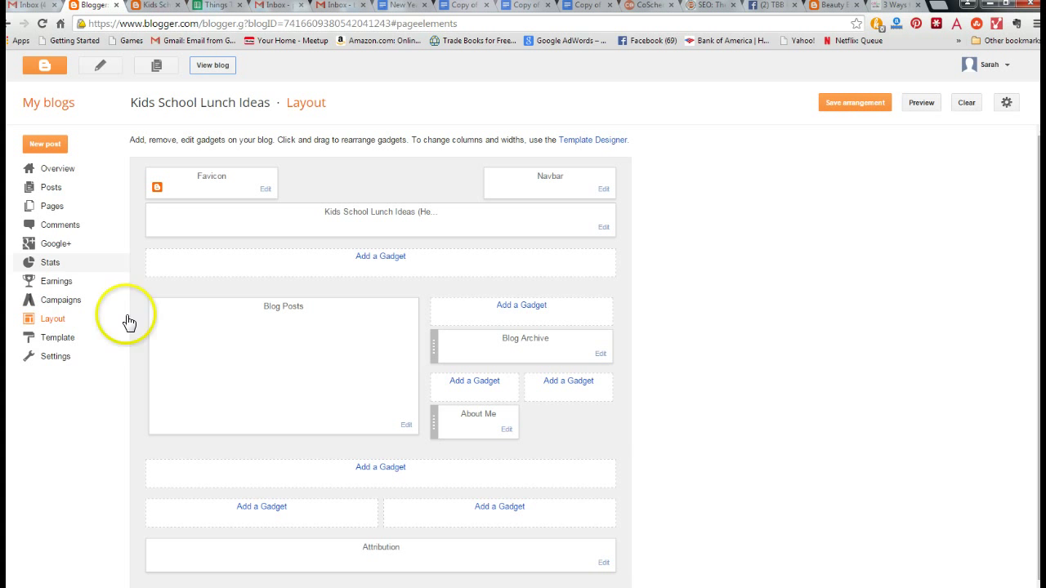
click(381, 260)
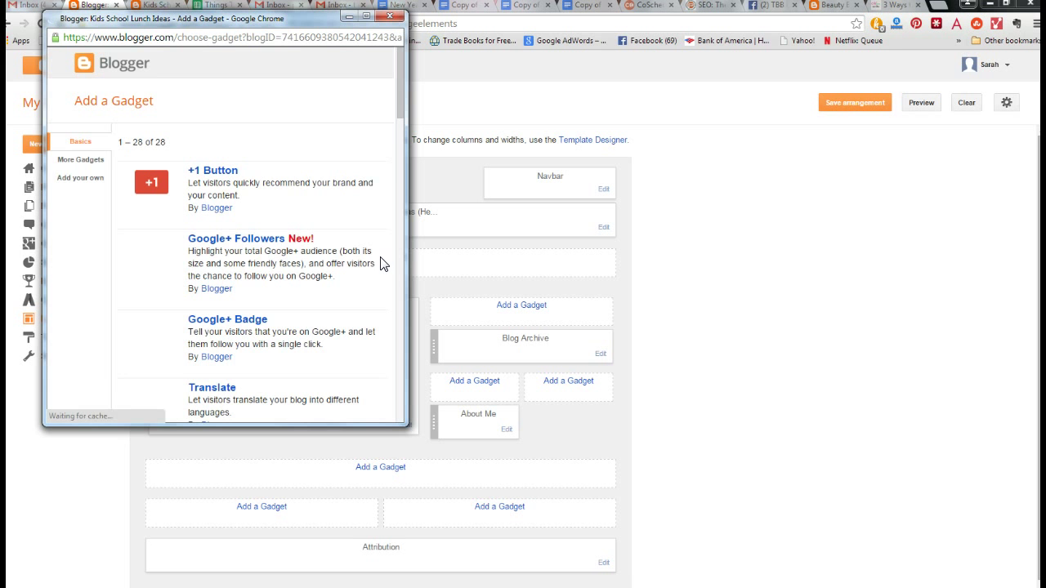
drag(400, 110, 401, 205)
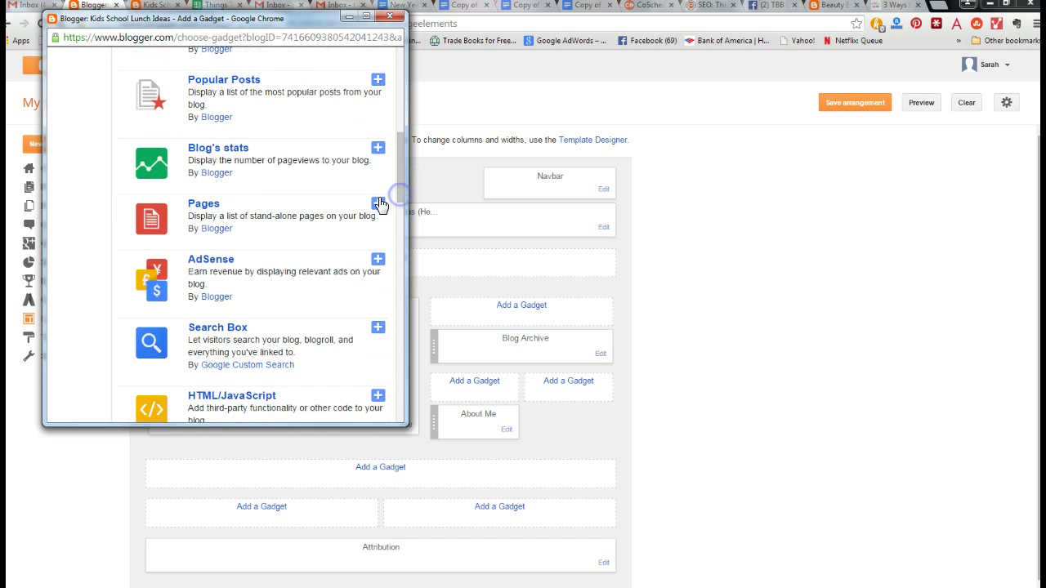
click(378, 203)
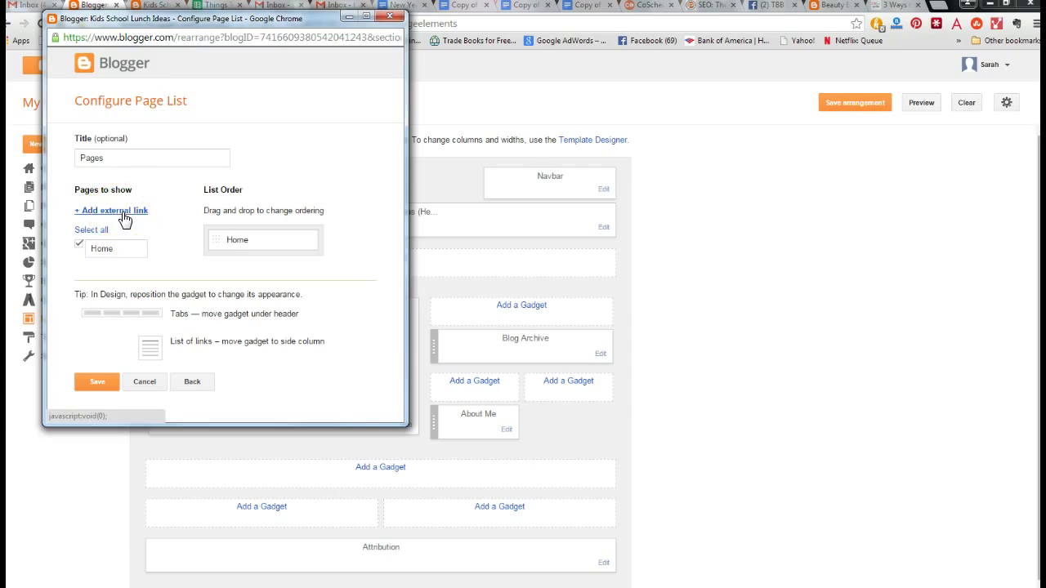
Step: Add a 'Turkey' external link page to the page list, then begin another link
click(123, 214)
text(Turkey)
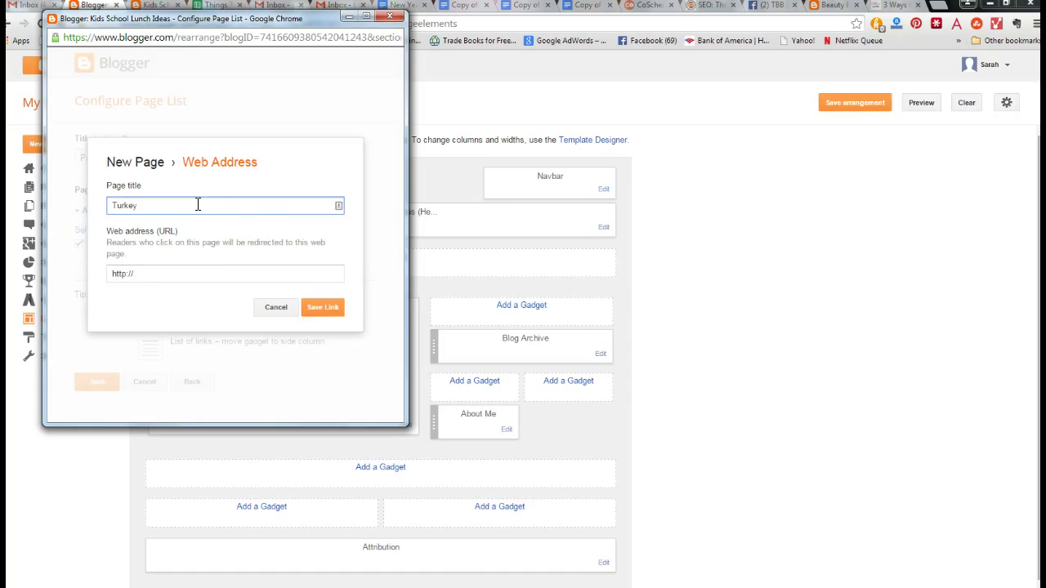
click(324, 308)
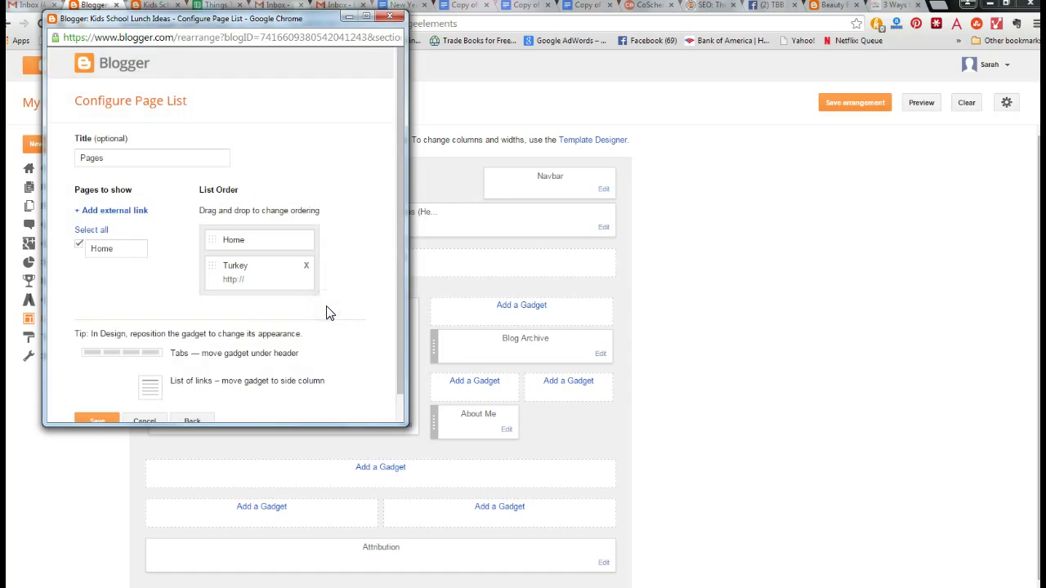
click(353, 306)
click(131, 210)
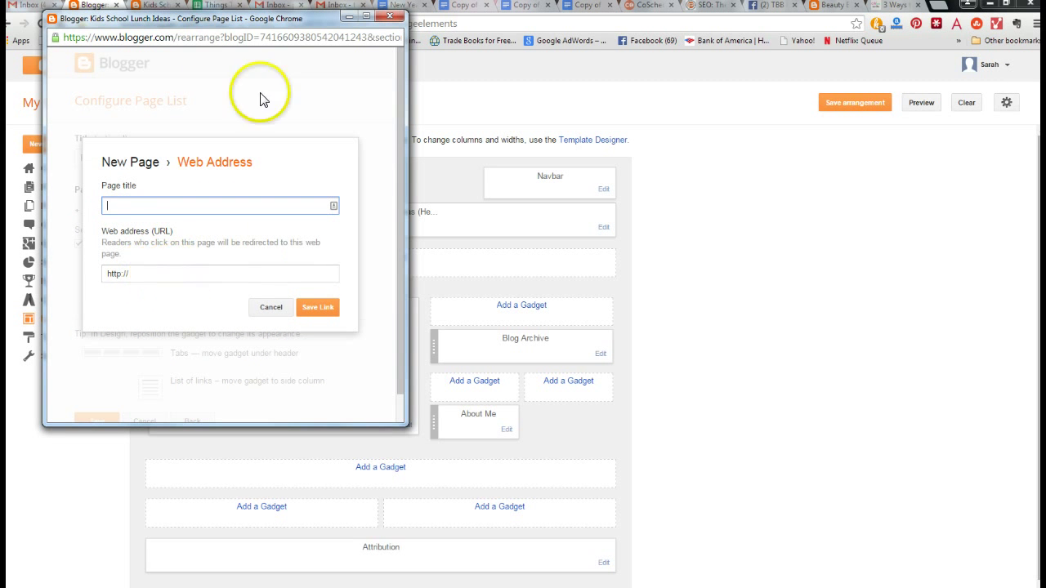
Step: Copy the blog's kidsschoollunchideas.blogspot.com address from the live blog tab
click(149, 7)
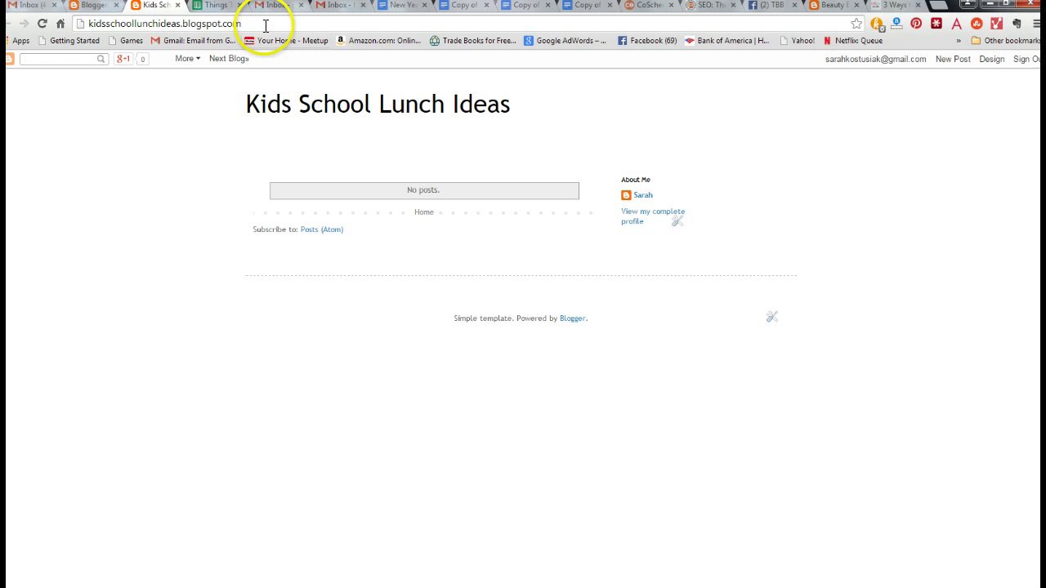
click(265, 24)
click(92, 6)
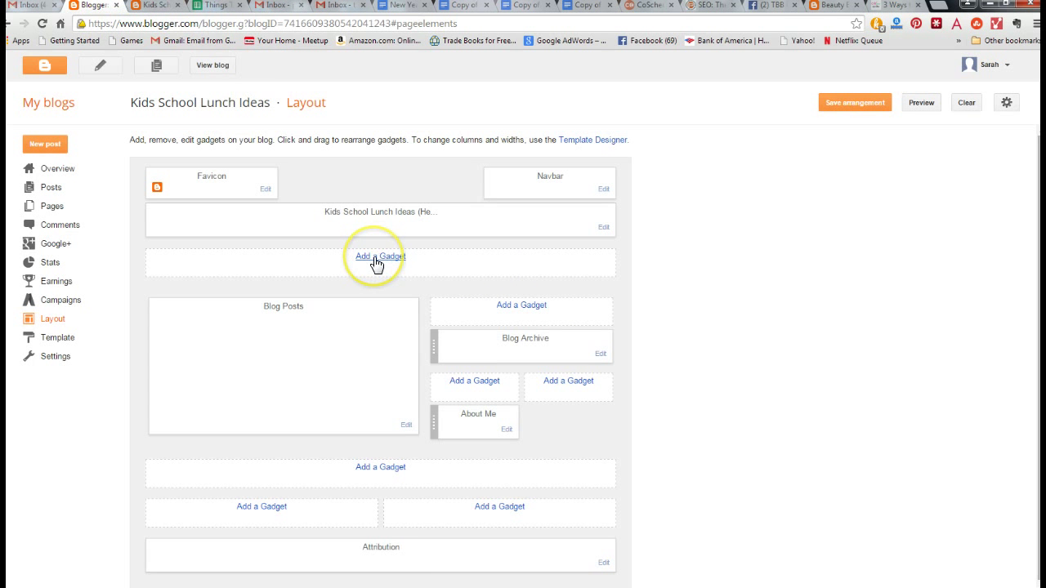
click(351, 556)
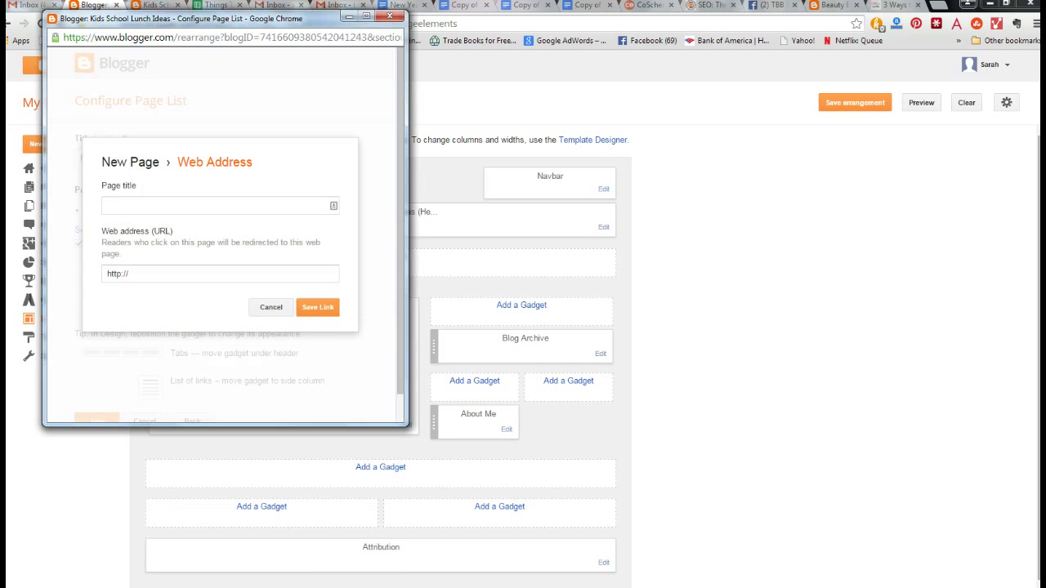
Step: Paste the blog address as the new link's web address and dismiss the missing-title warning
click(155, 205)
click(145, 274)
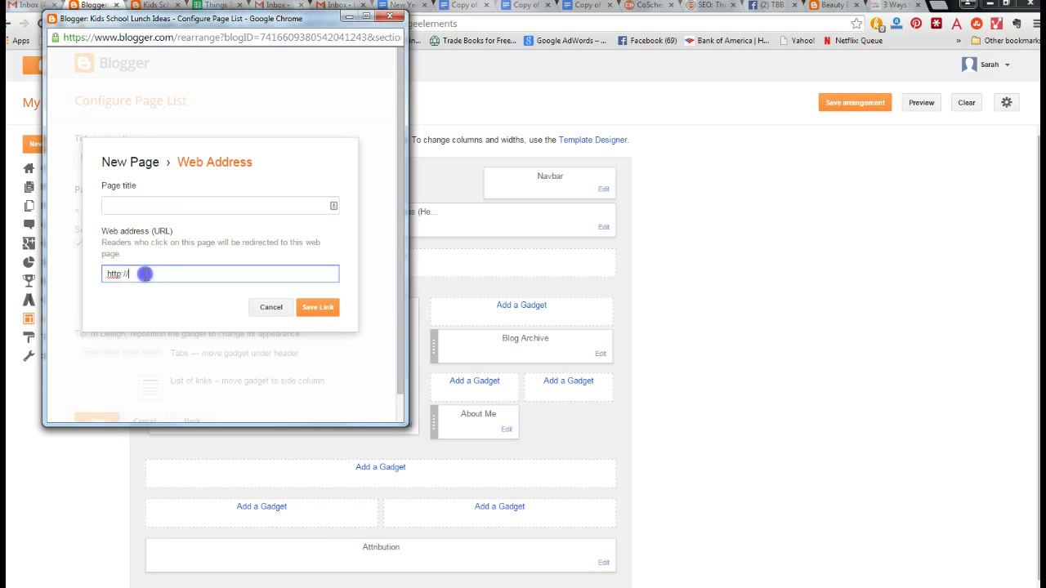
text(http://kidsschoollunchideas.blogspot.com/)
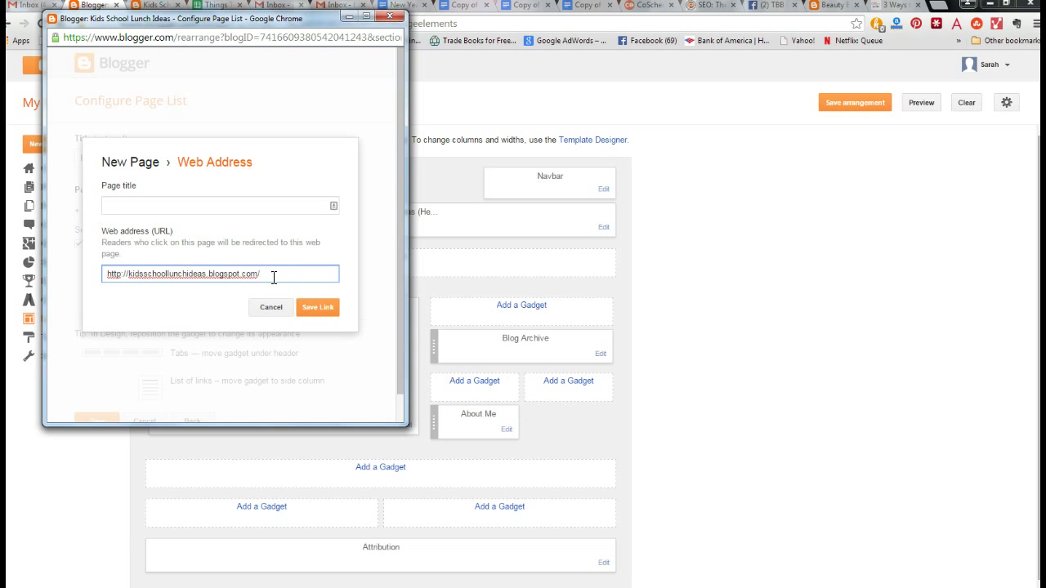
click(314, 306)
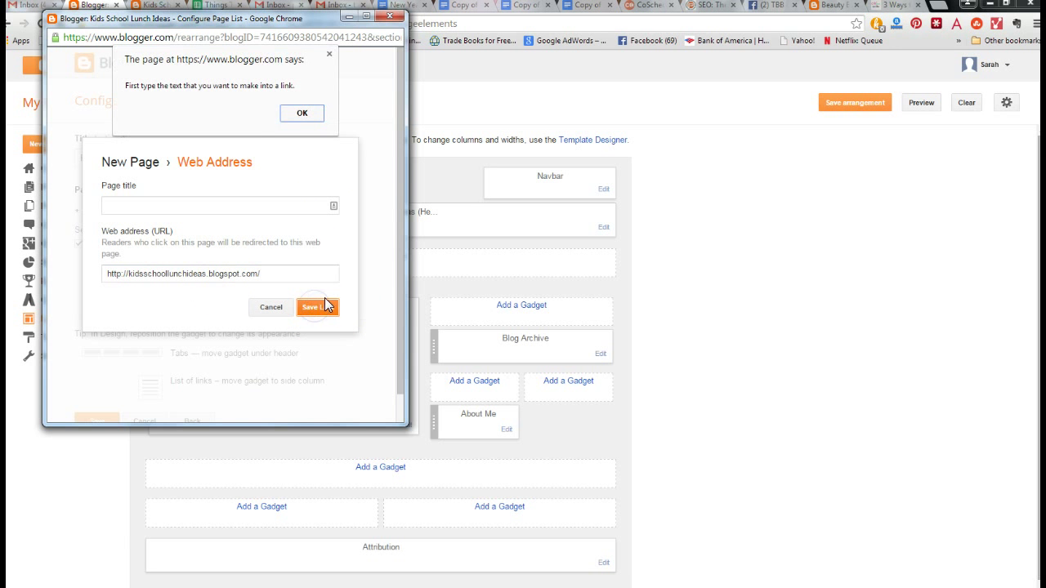
click(303, 116)
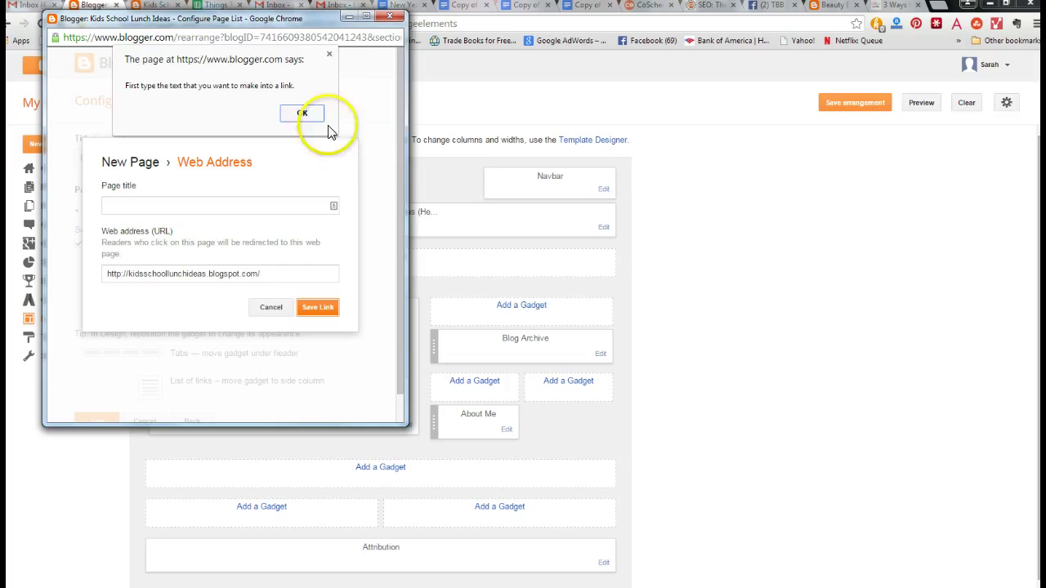
click(302, 113)
click(135, 201)
text(Veggie)
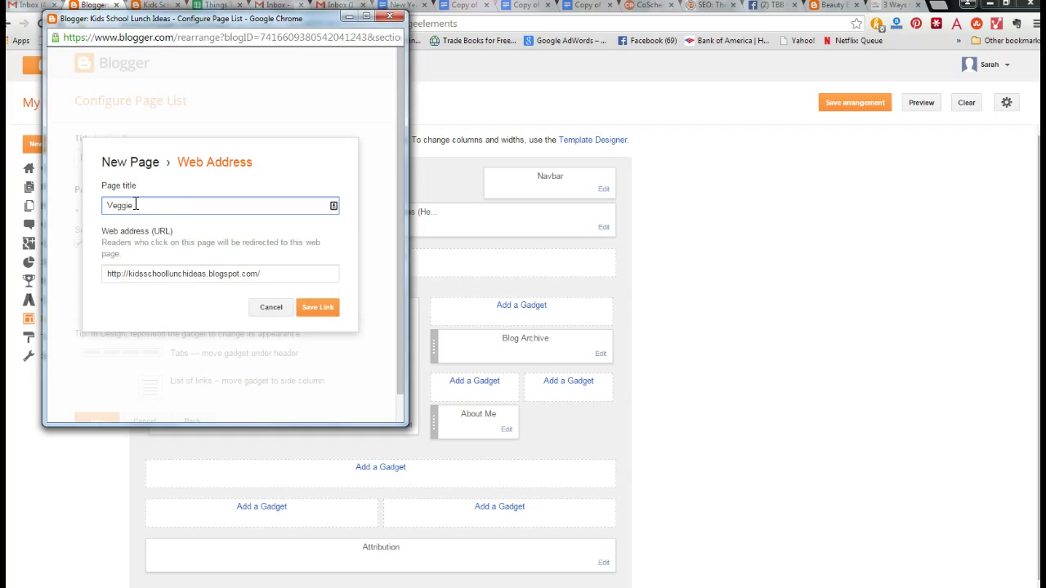
Step: Save the Veggie link, delete the address-less Turkey link, and start a new link
click(325, 309)
scroll(319, 304, down, 2)
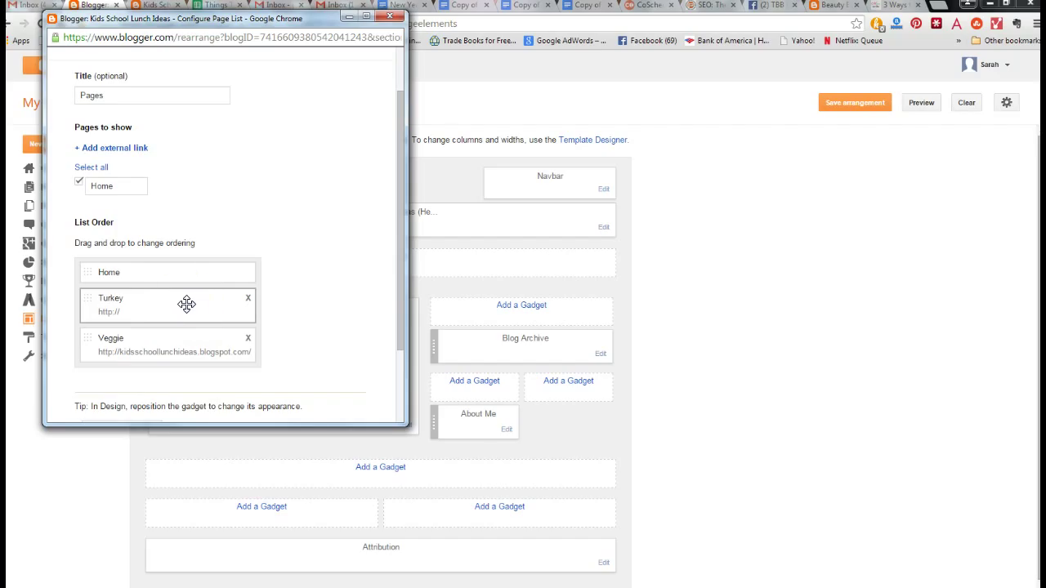
click(112, 303)
click(244, 301)
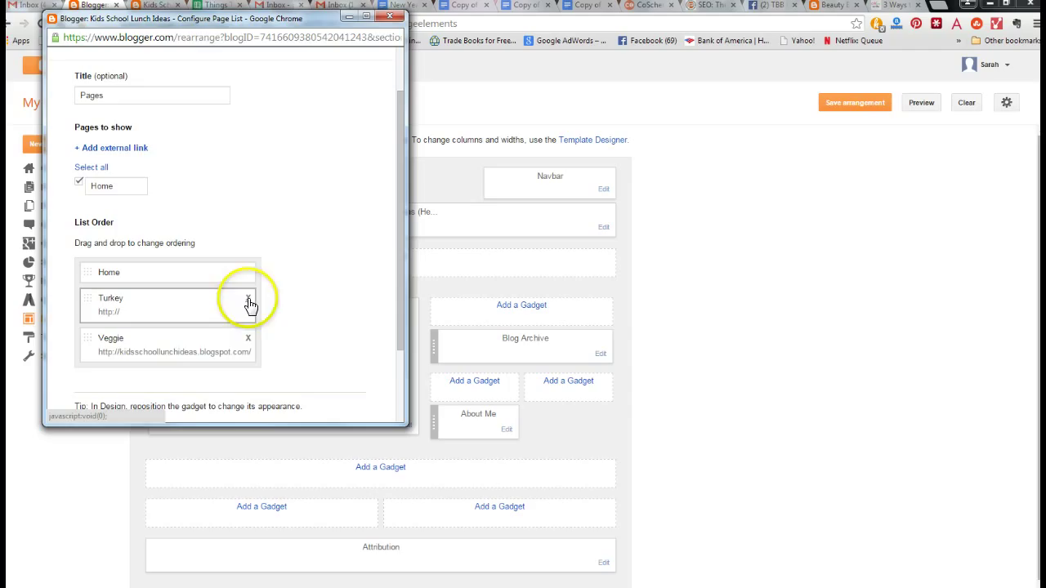
click(245, 113)
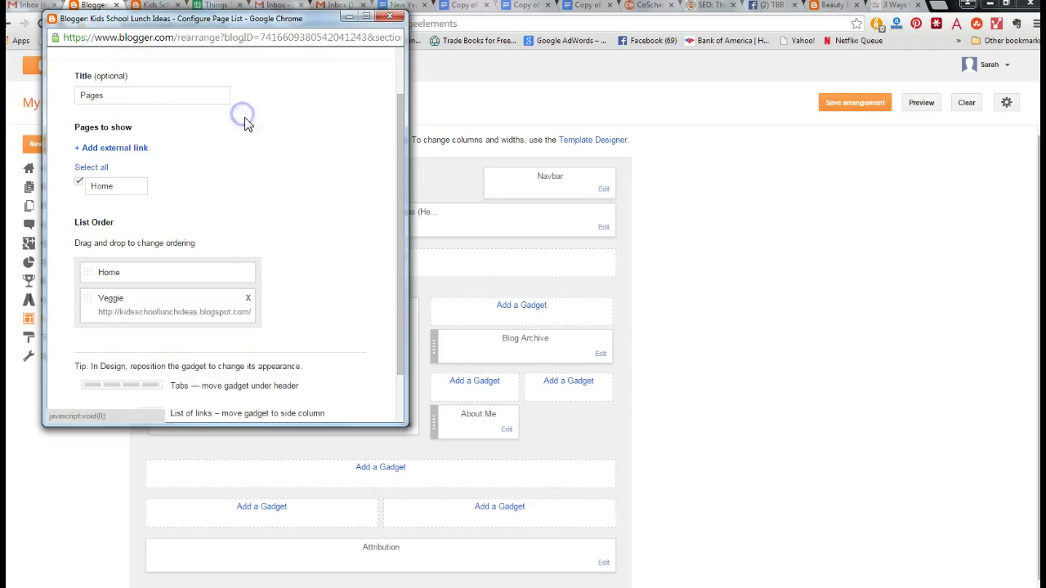
click(117, 148)
click(128, 146)
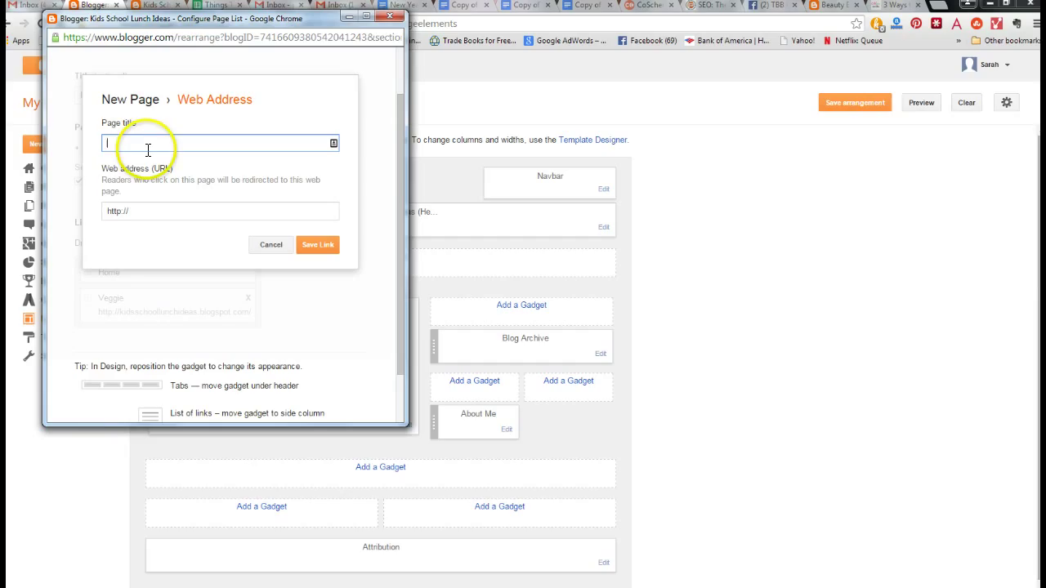
text(Turkey)
Step: Save a Turkey link pointing to the blog's address, placed below Veggie
drag(143, 212, 66, 211)
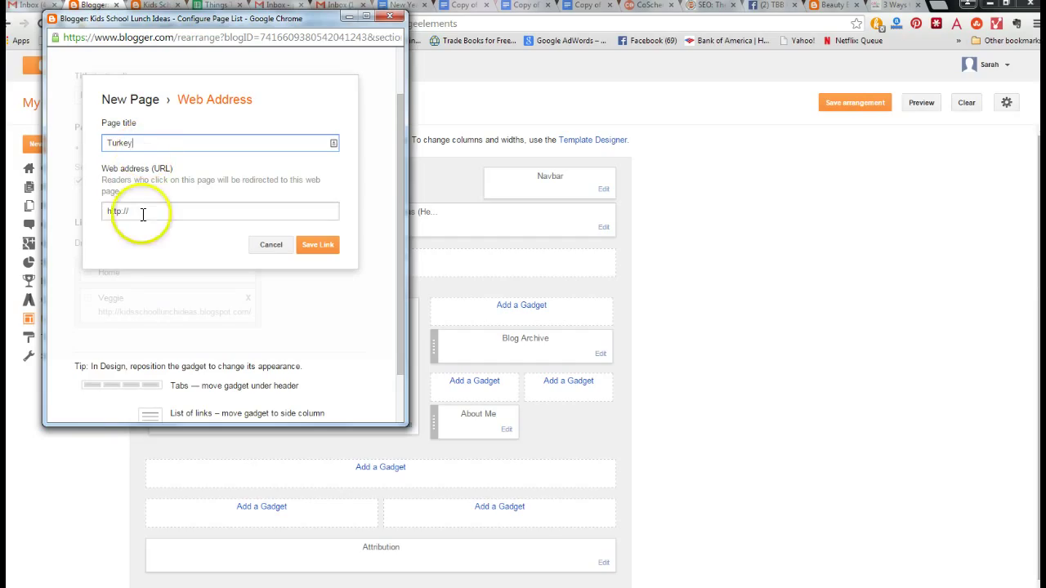
text(http://kidsschoollunchideas.blogspot.com/)
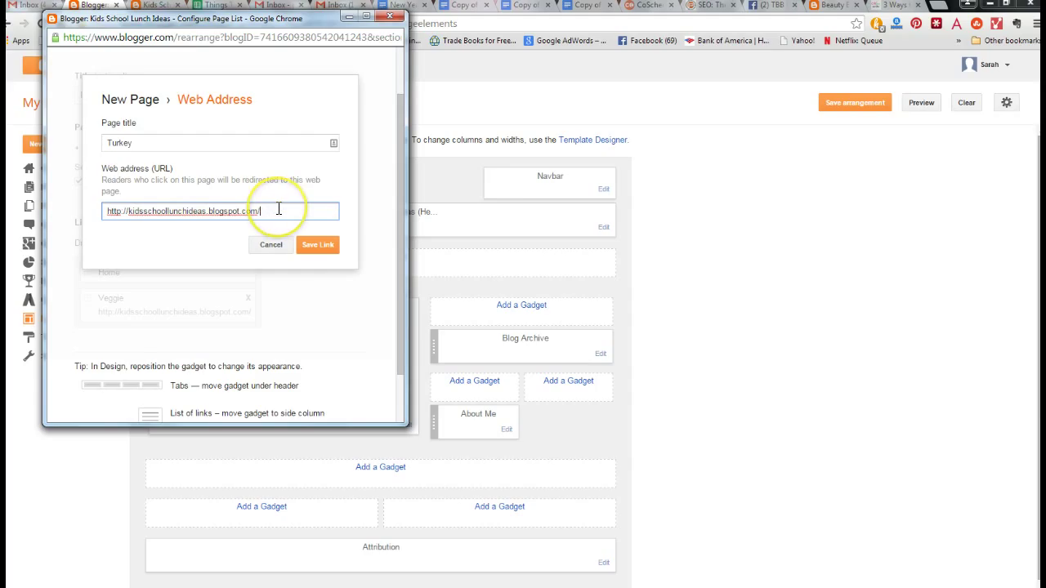
click(307, 245)
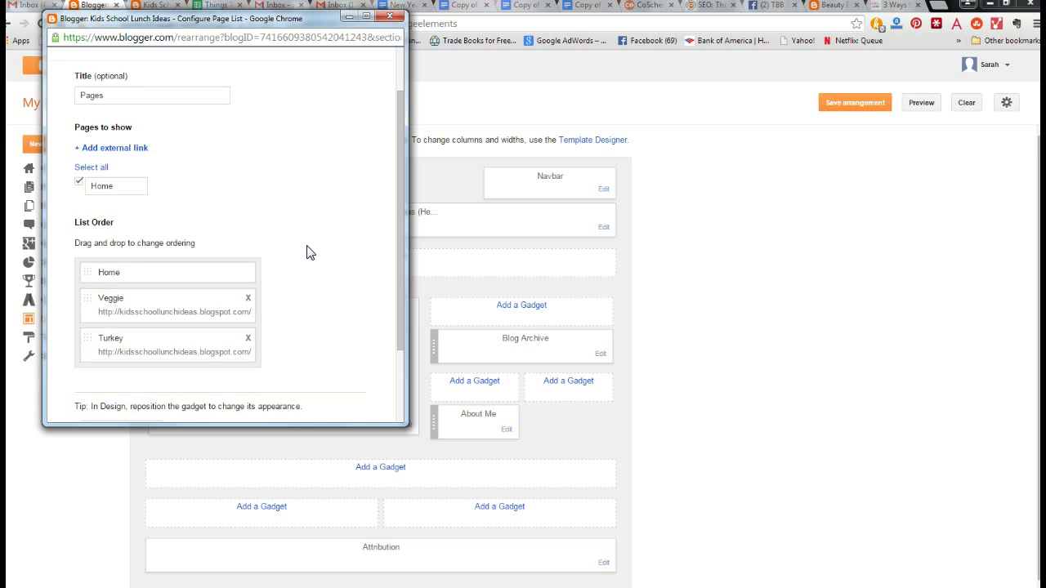
click(397, 383)
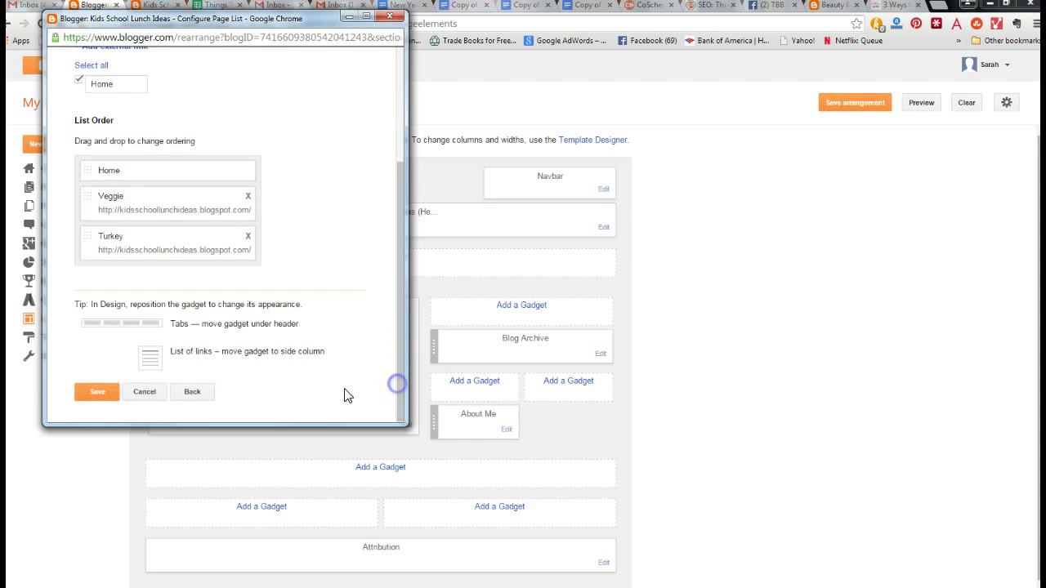
Step: Save the Pages gadget and layout arrangement, then view the live blog in a new tab
click(100, 390)
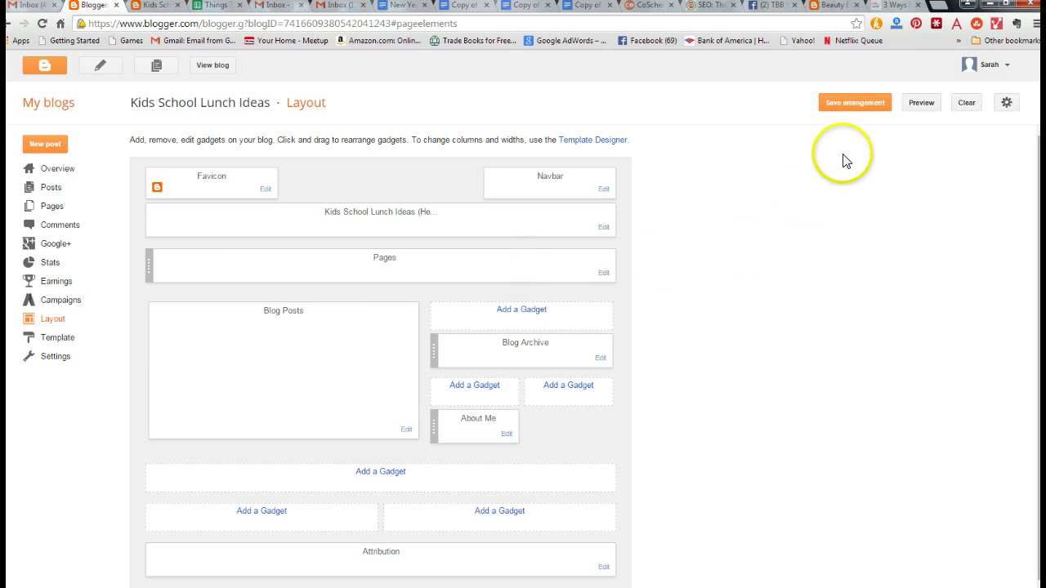
click(850, 110)
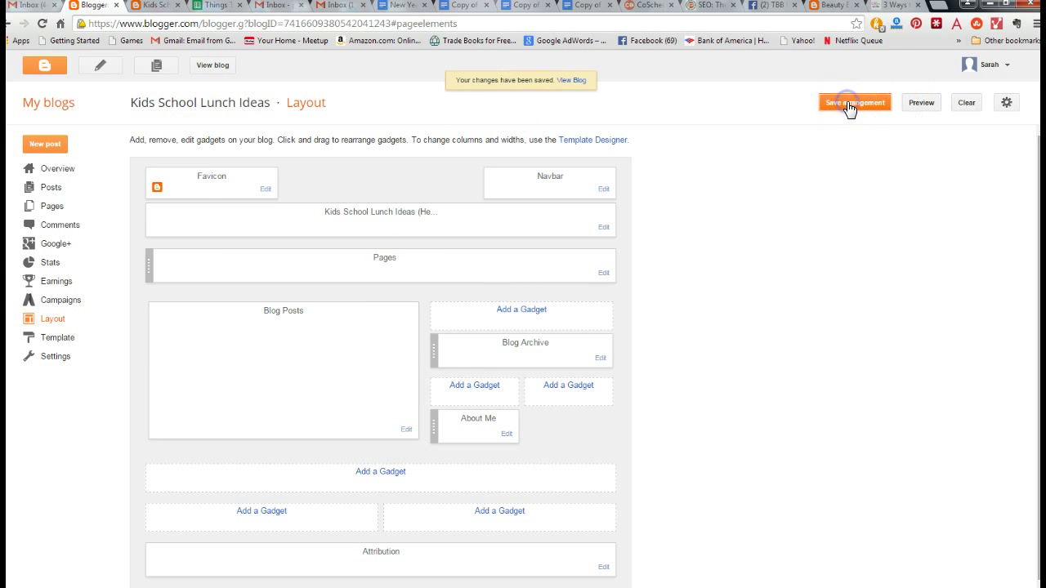
right_click(205, 67)
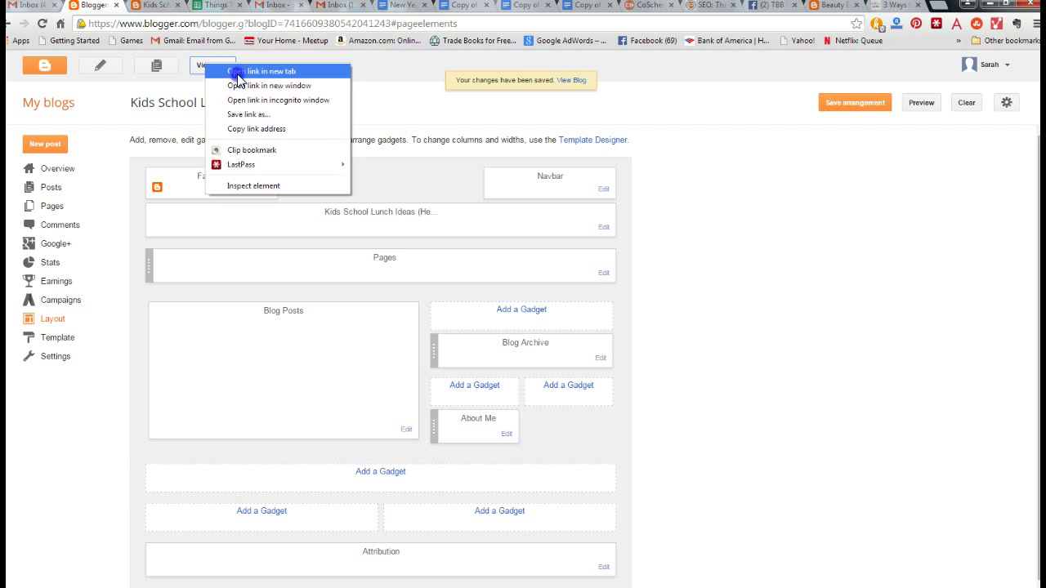
click(245, 72)
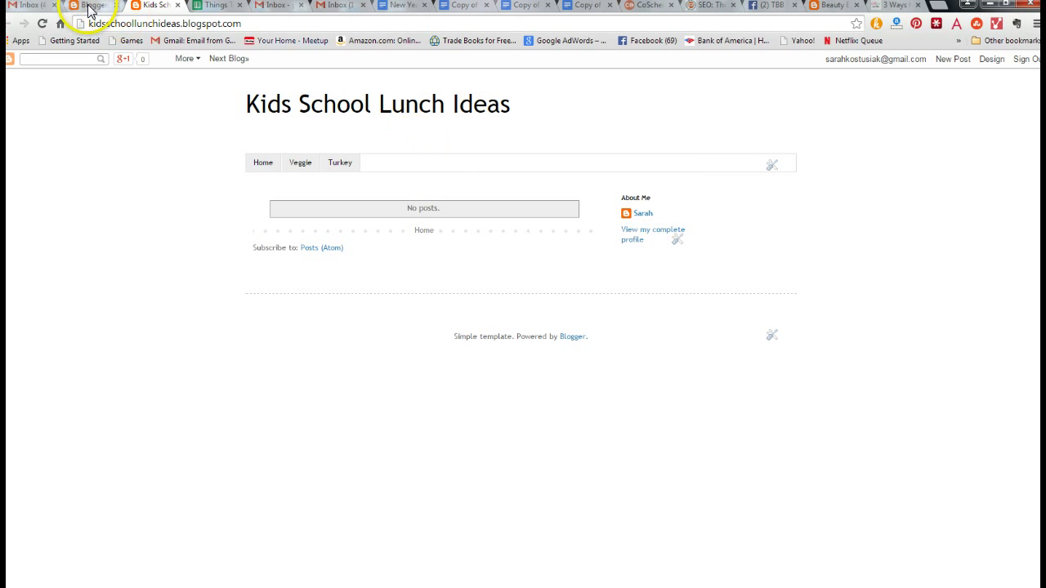
Step: Check the Pages gadget settings from the live blog, then close that tab
click(770, 168)
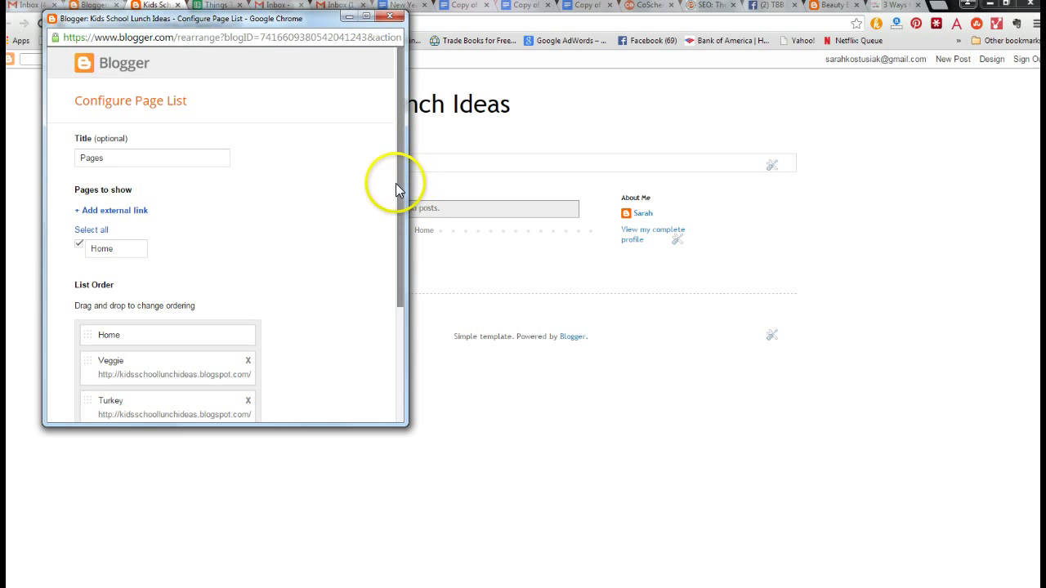
drag(401, 189, 403, 303)
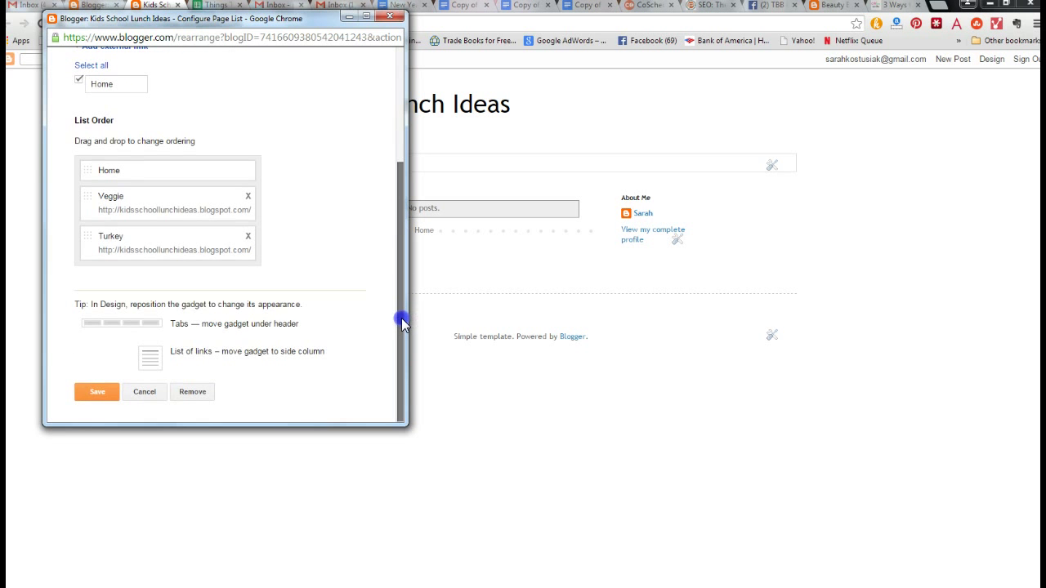
drag(404, 280, 401, 163)
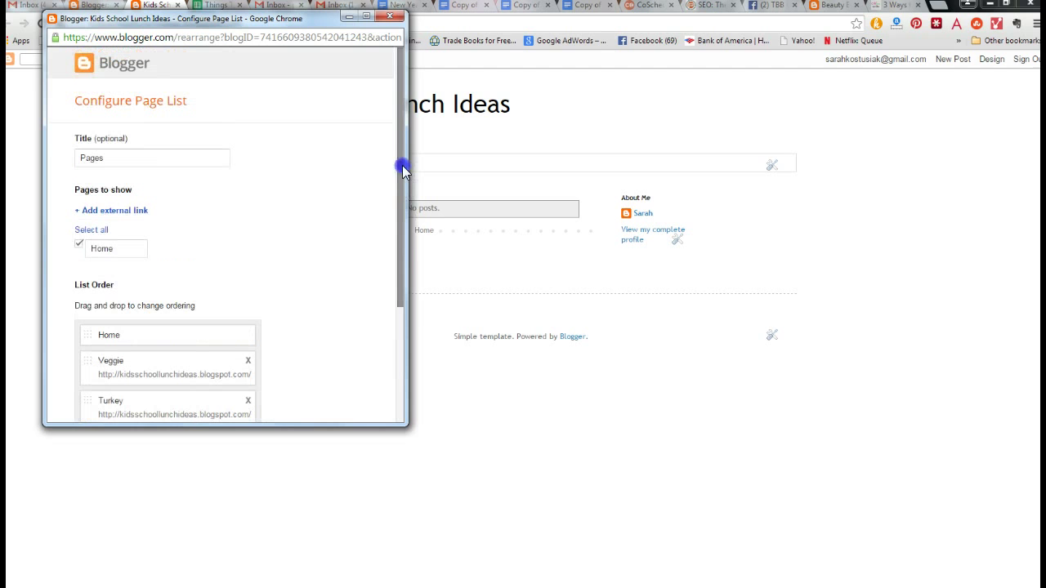
click(389, 18)
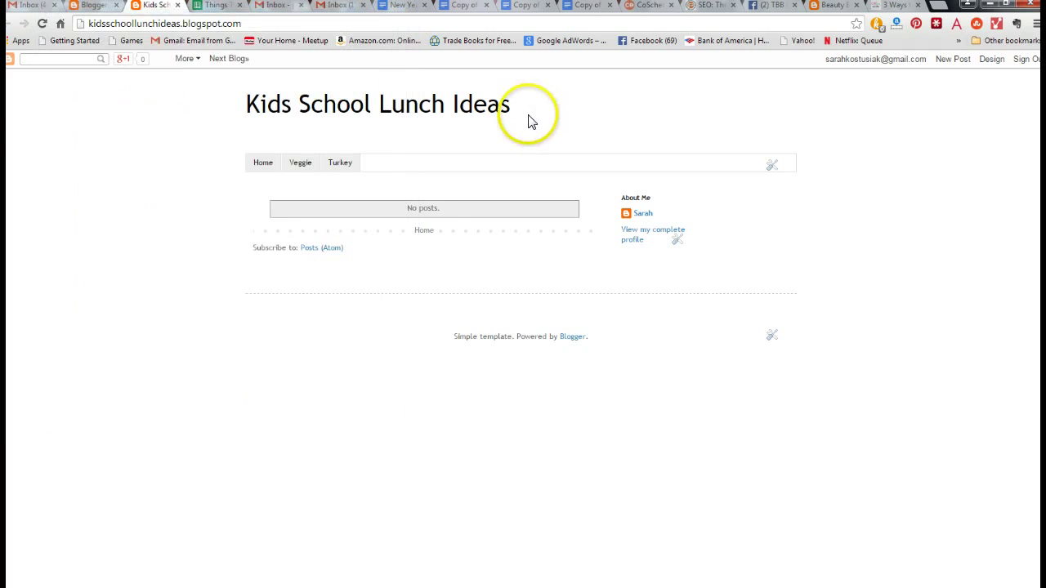
click(178, 5)
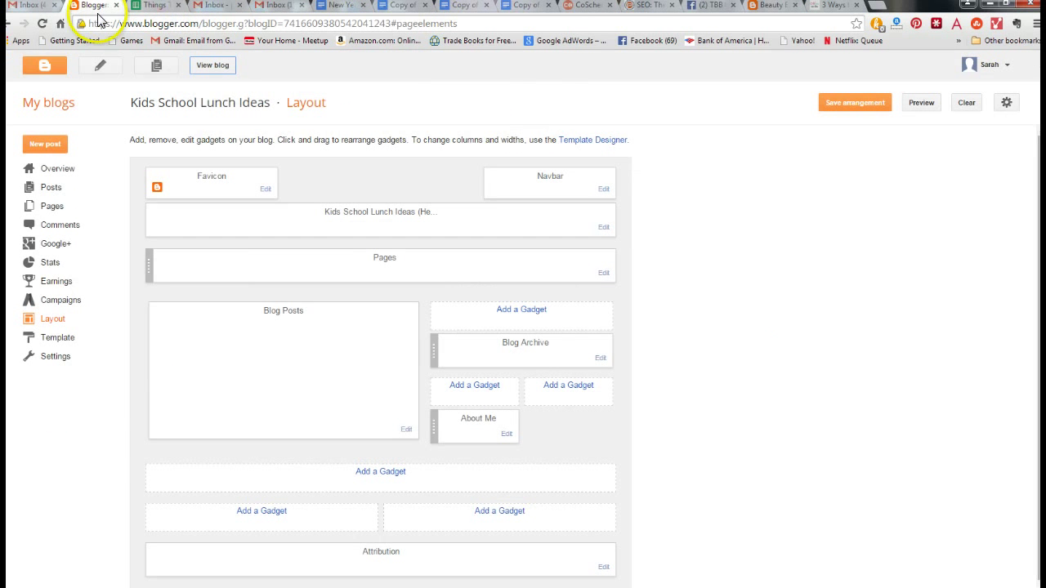